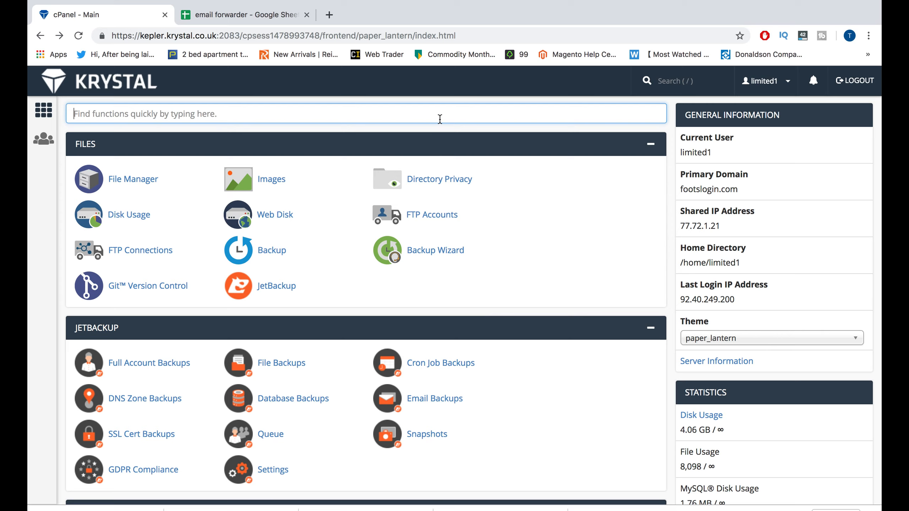
type("email")
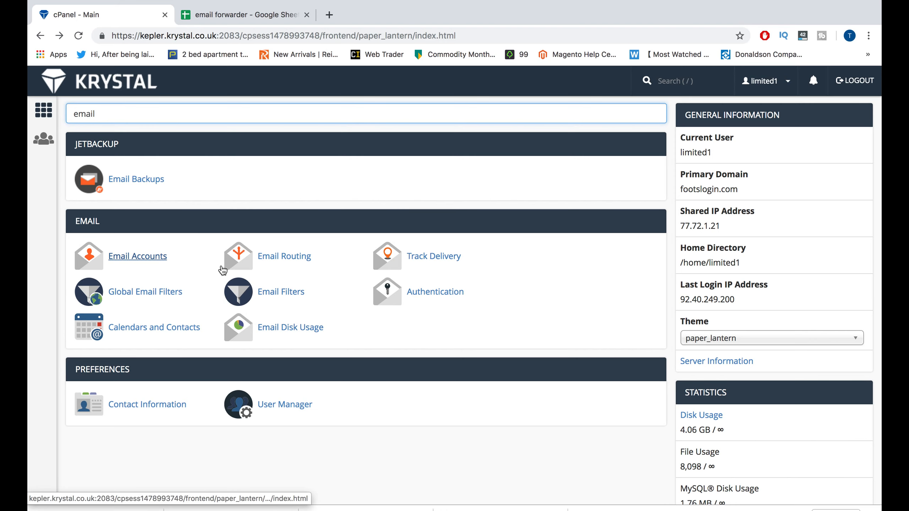
key("BackSpace")
key("BackSpace")
key("BackSpace")
key("BackSpace")
key("BackSpace")
Step: Find the Autoresponders feature by searching for "auto", open it and start adding a new autoresponder
type("au")
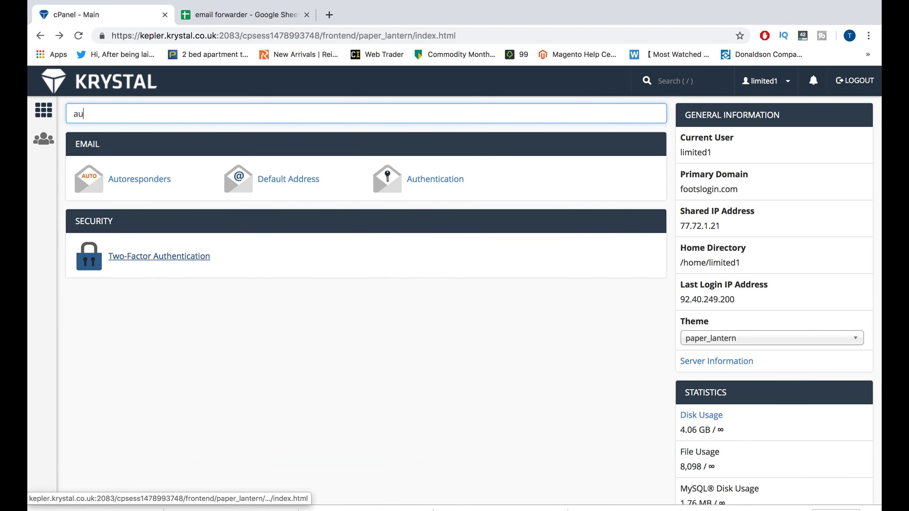
type("to")
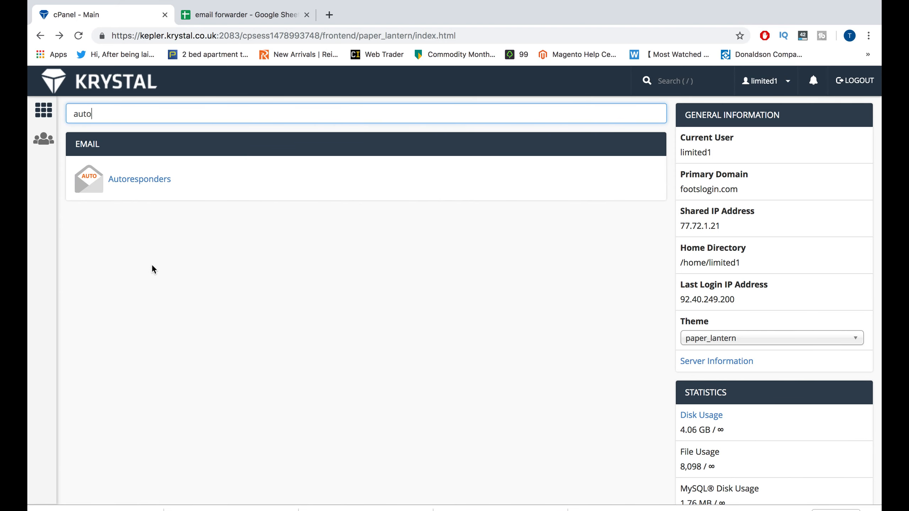
left_click(114, 179)
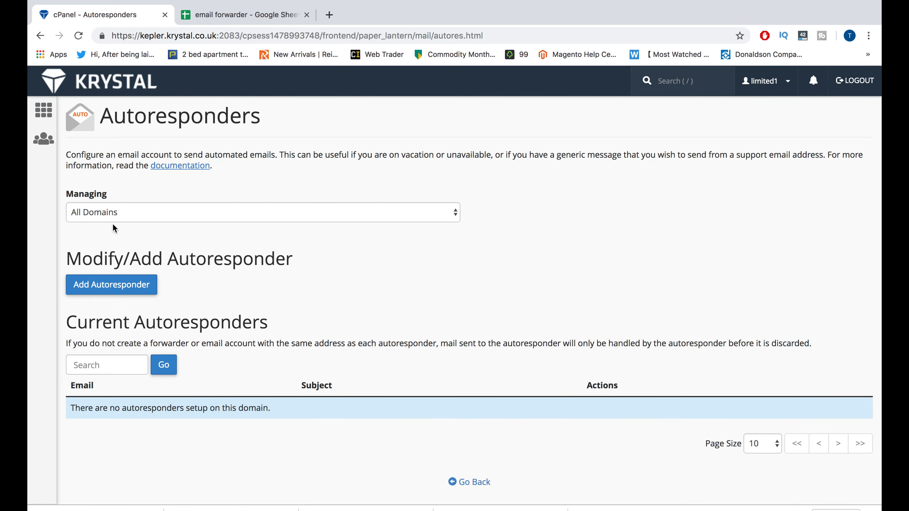
left_click(99, 286)
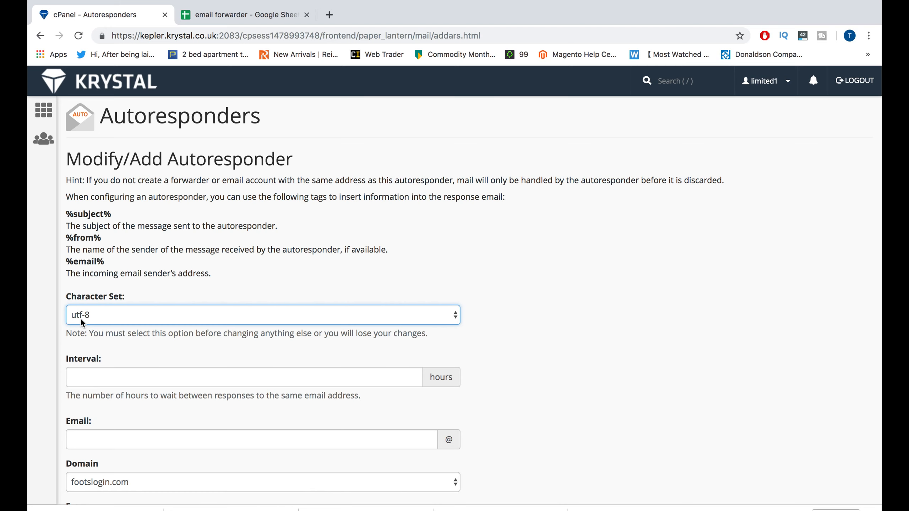
Step: Choose utf-8 as the autoresponder's character set and set the response interval to 1 hour
left_click(101, 315)
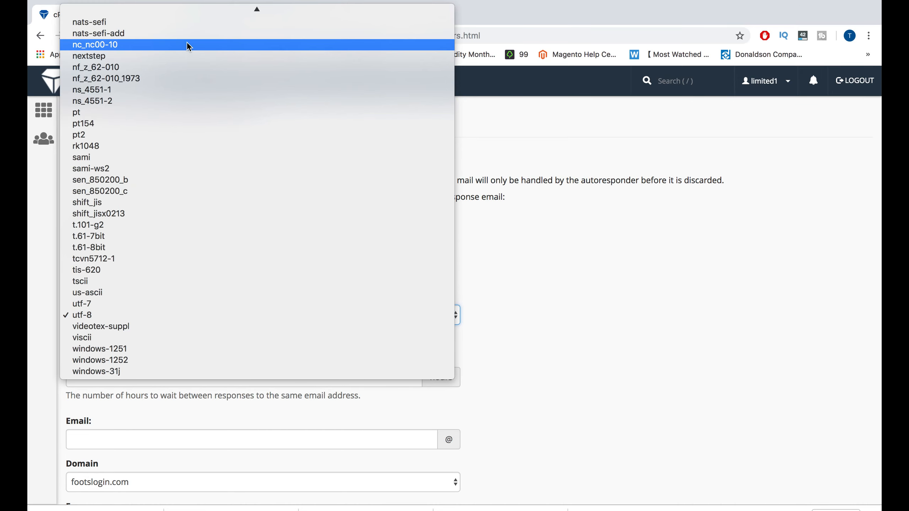
left_click(119, 316)
scroll(119, 318, "down", 3)
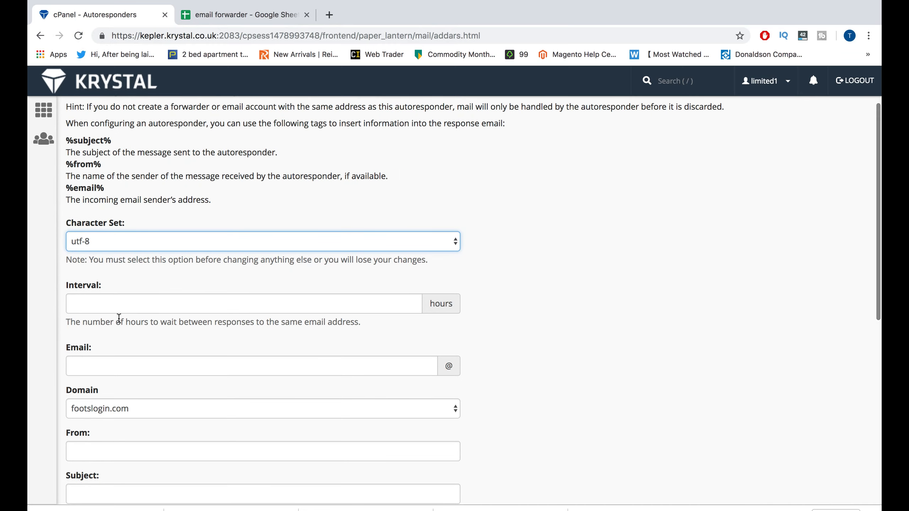
left_click(135, 308)
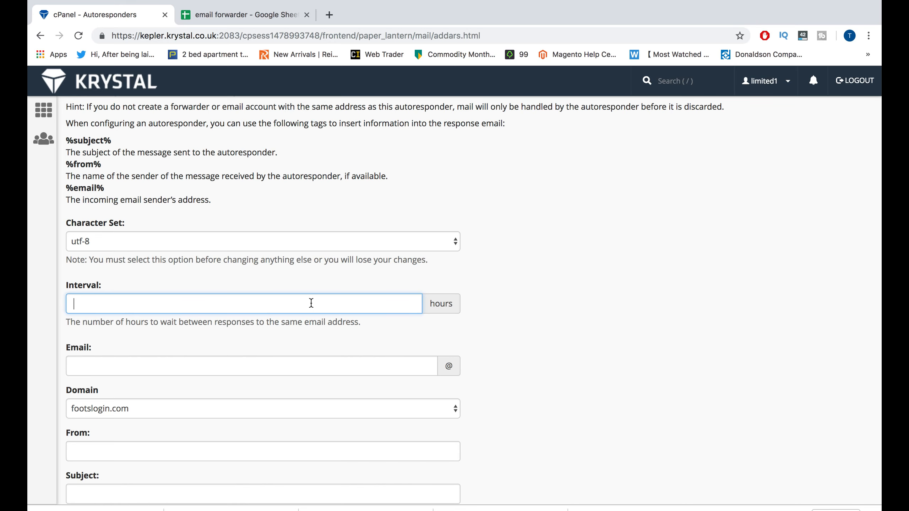
type("1")
left_click(291, 316)
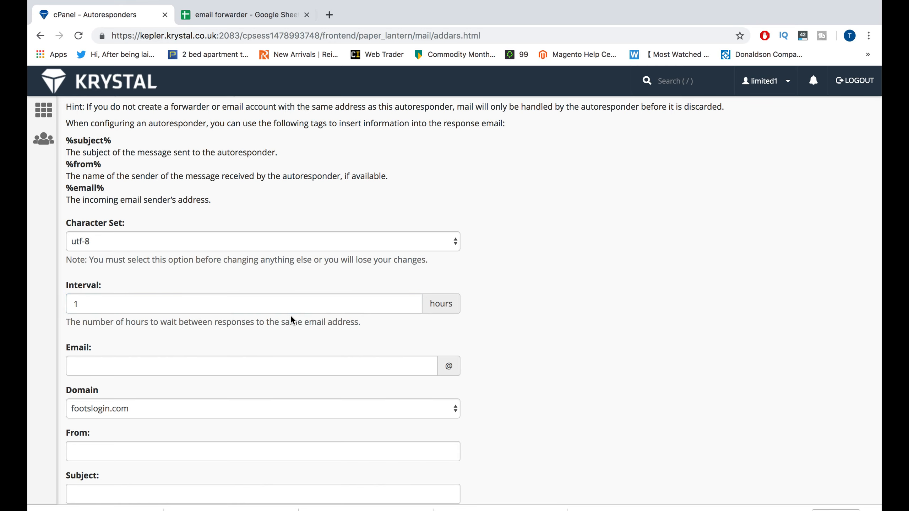
Step: Enter "info" as the autoresponder's email name on the domain and fill in the sender's e-mail address in the From field
scroll(291, 316, "down", 3)
left_click(323, 287)
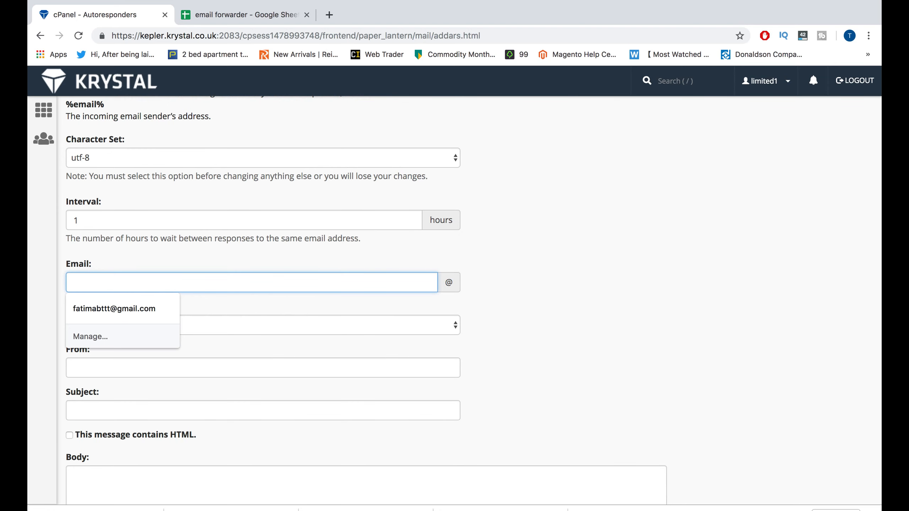
type("info")
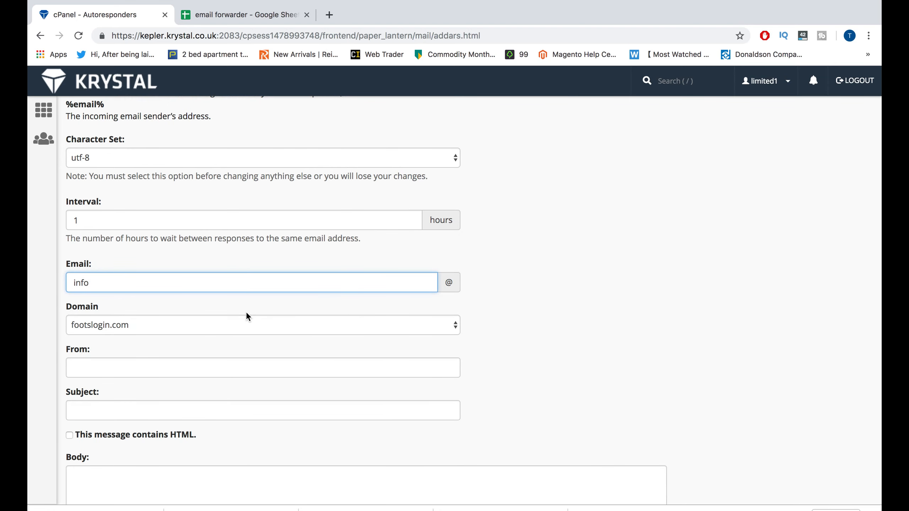
scroll(142, 330, "down", 2)
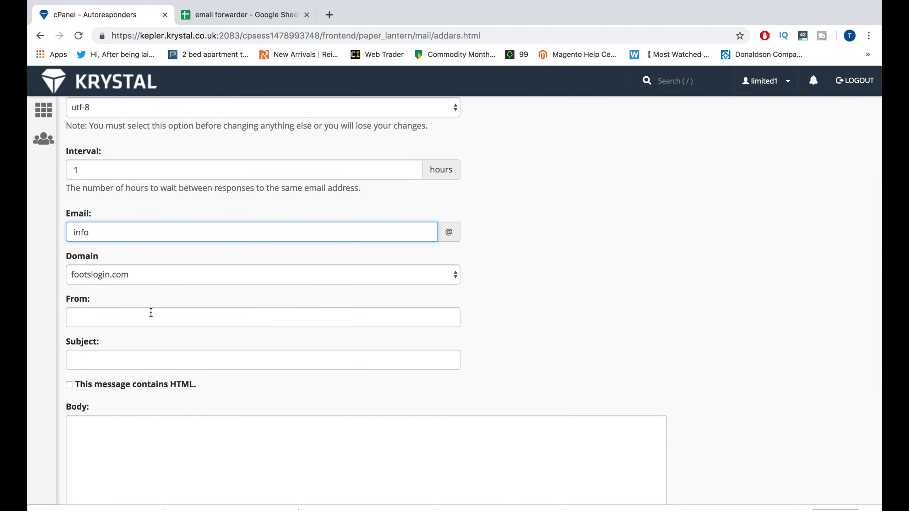
left_click(151, 312)
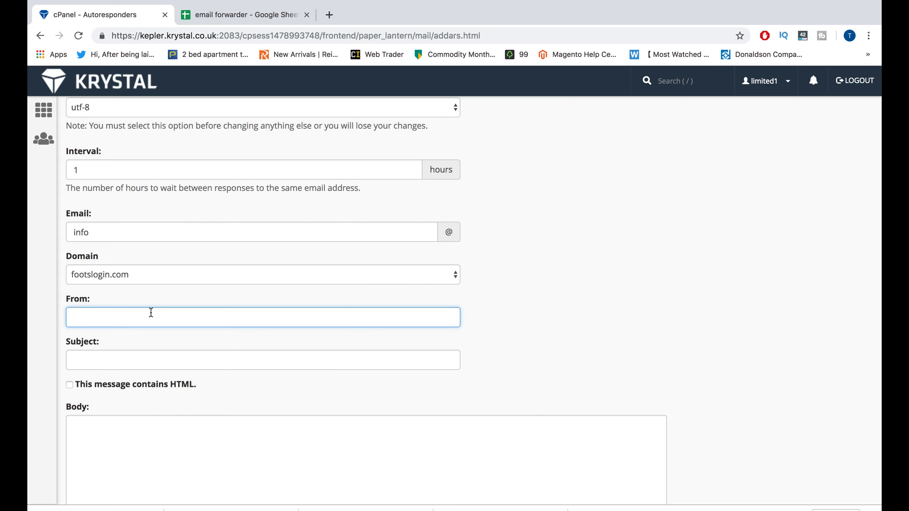
type("your@hotmail.c")
key("BackSpace")
key("BackSpace")
type(".co.uk")
Step: Set the subject of the automatic reply to "greetings"
left_click(129, 353)
type("fr")
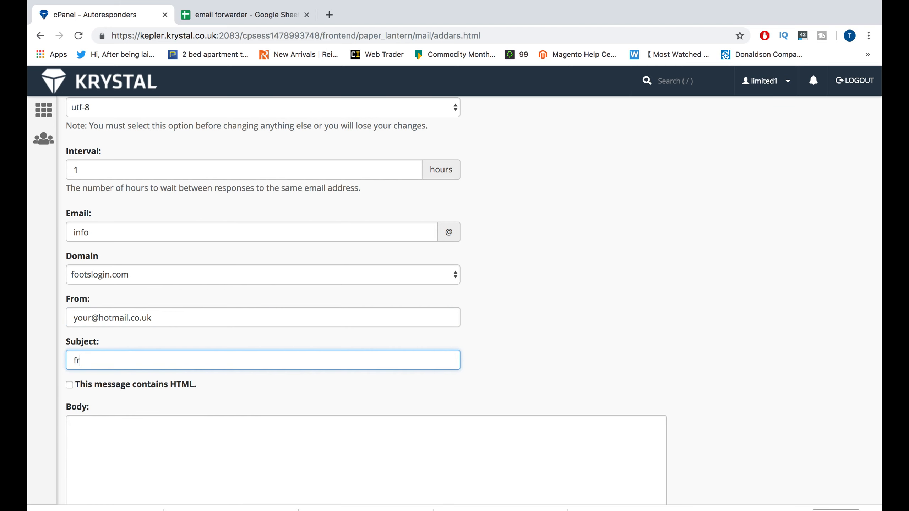
key("BackSpace")
type("greetings")
Step: Write the body: "hi, Thanks for contacting me.I will respond/reply to you as soon as possible. Many thanks and kind regards," on separate lines
scroll(365, 301, "down", 2)
left_click(121, 389)
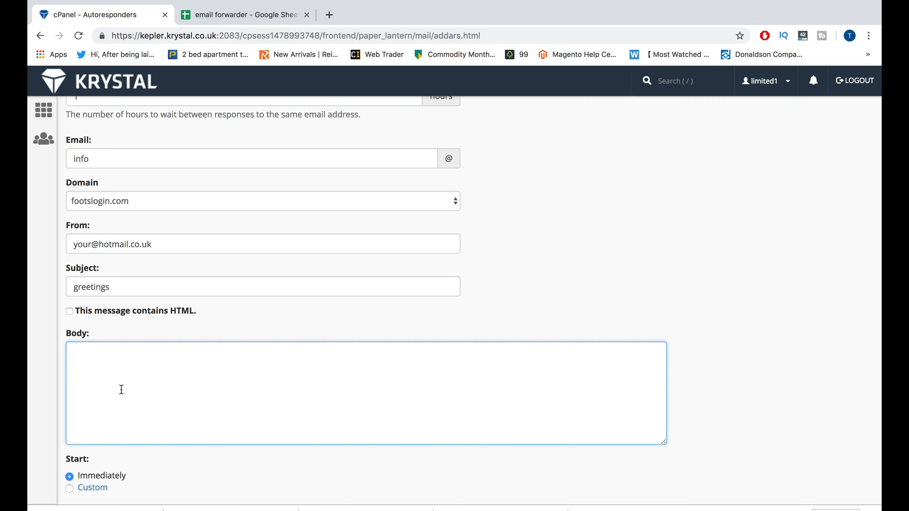
type("hi, ")
type("Thanks")
type(" for c")
type("ontacting me")
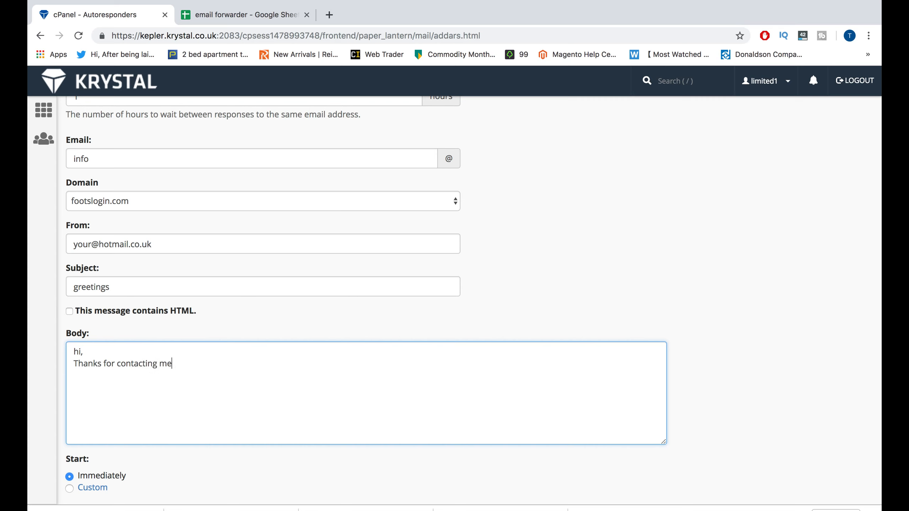
type(".I will respond/reply to you ")
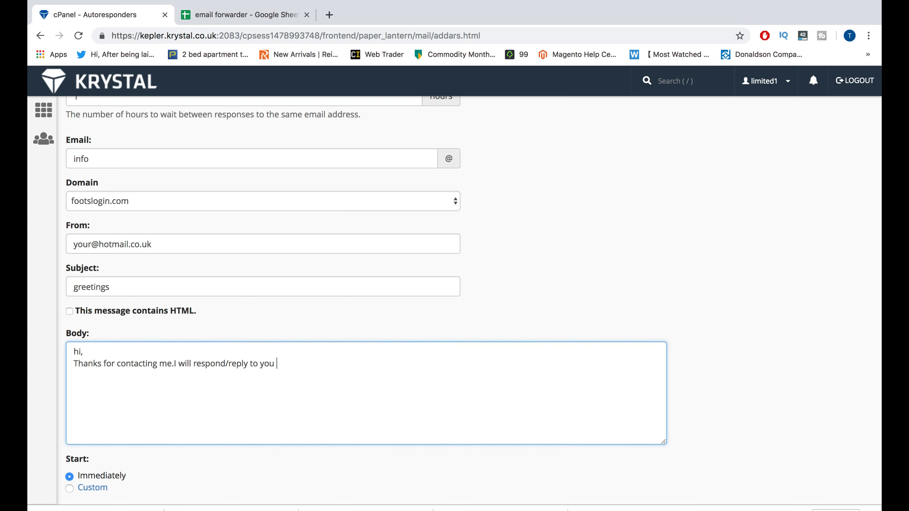
type("as soon as possible.")
key("Return")
type("Many ")
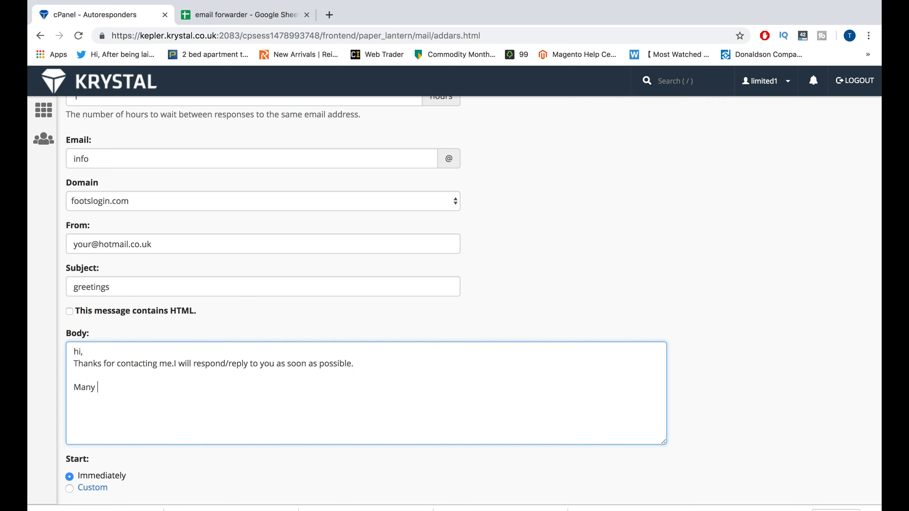
type("thanks and kind regards,")
key("Return")
key("Return")
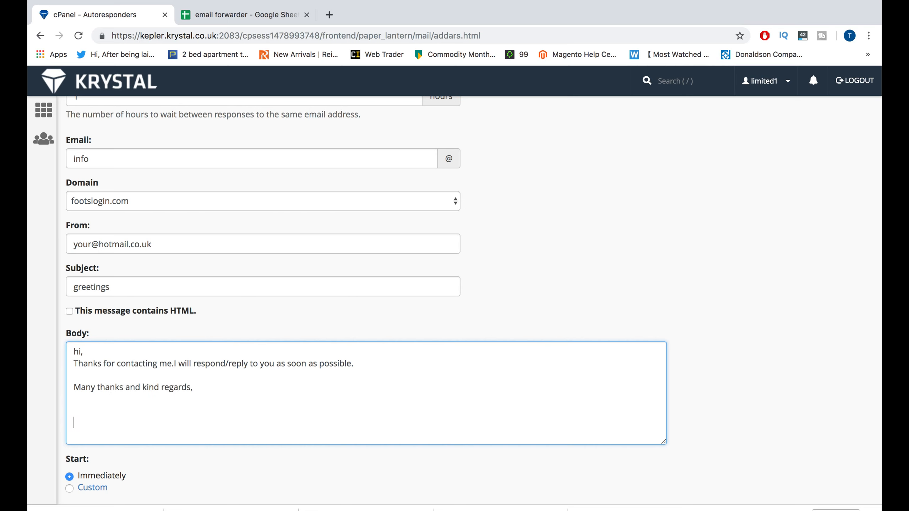
type("ddd")
key("BackSpace")
key("BackSpace")
key("BackSpace")
key("BackSpace")
scroll(454, 300, "down", 5)
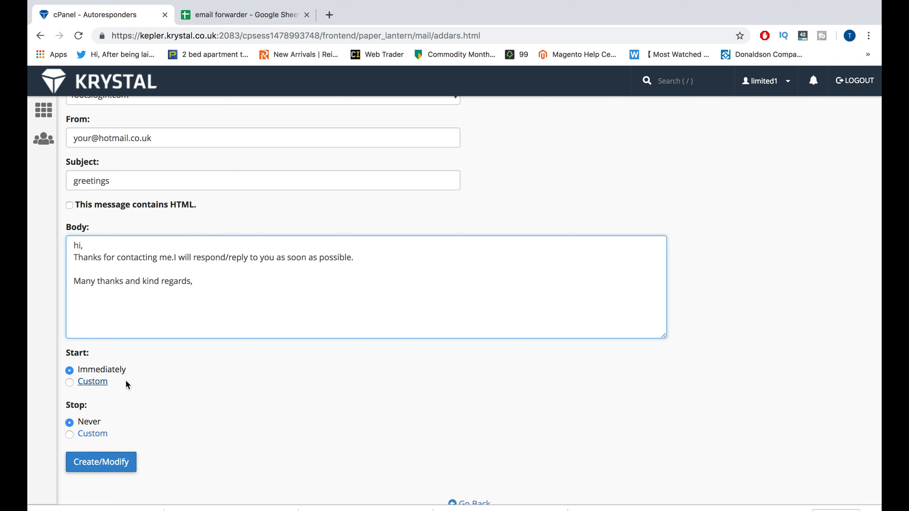
left_click(106, 386)
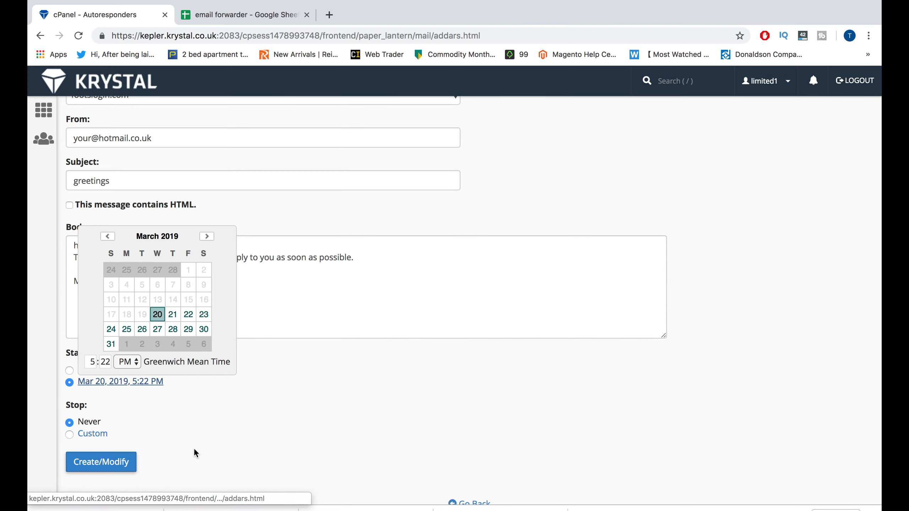
left_click(164, 441)
left_click(70, 370)
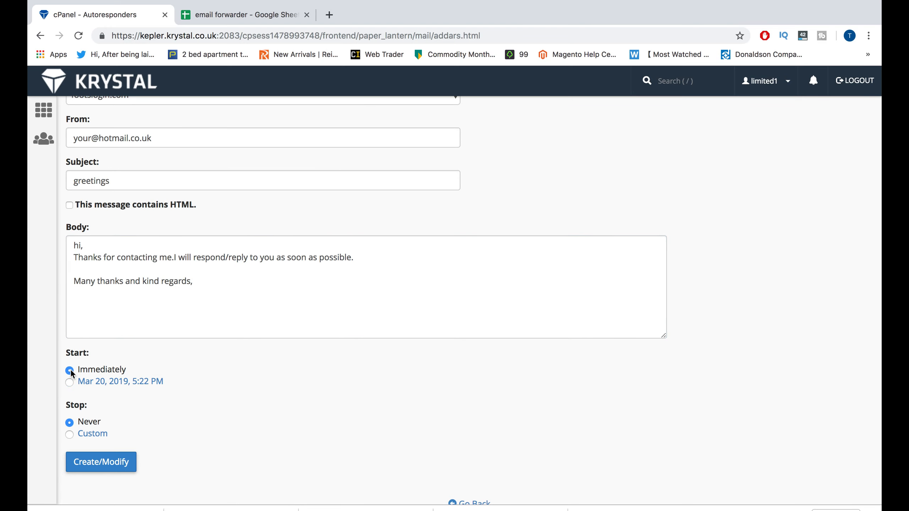
left_click(88, 434)
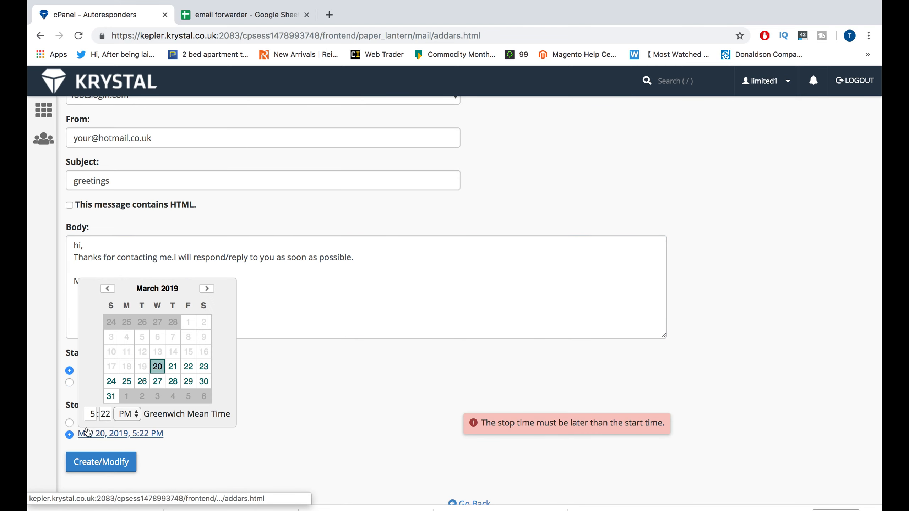
left_click(69, 423)
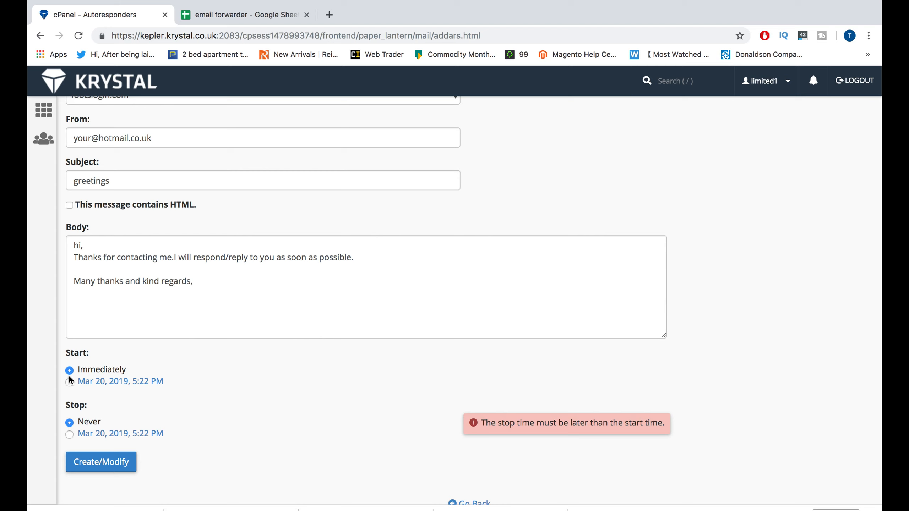
Step: Set a custom stop time of Mar 21, 2019, 5:22 PM and create the autoresponder
left_click(83, 434)
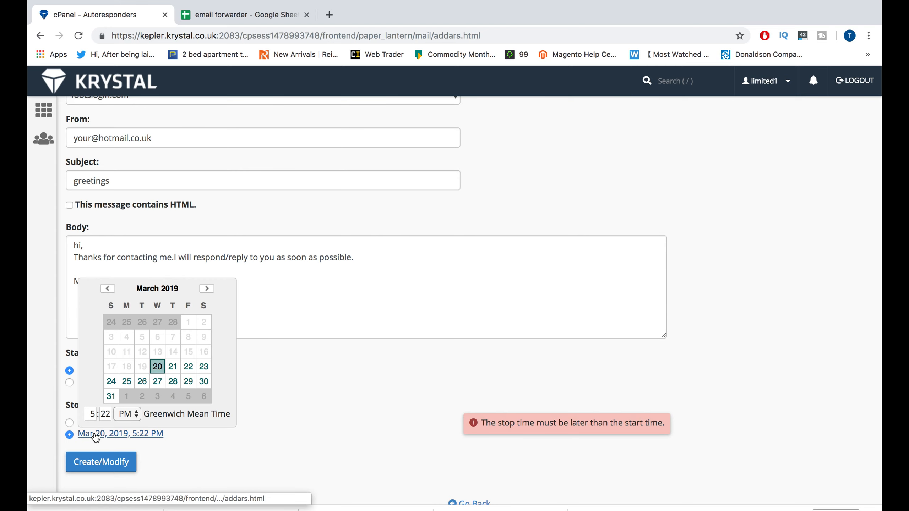
left_click(173, 366)
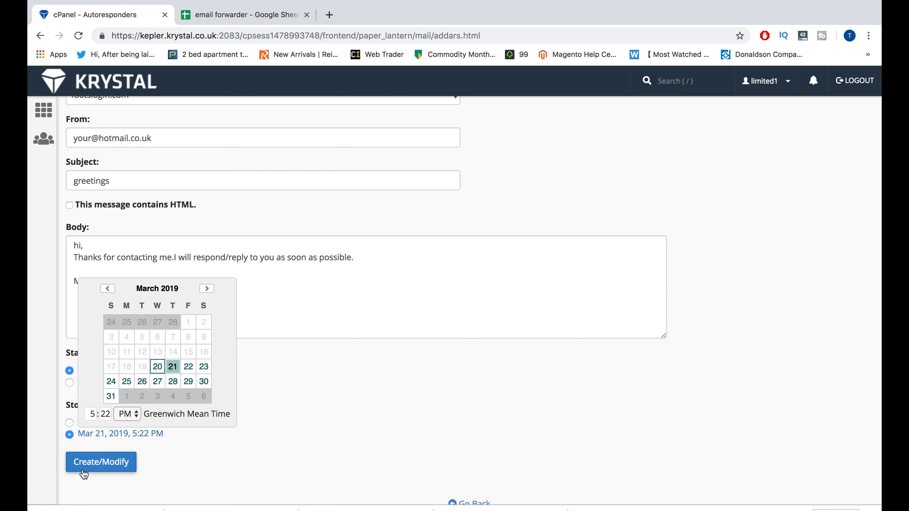
left_click(102, 465)
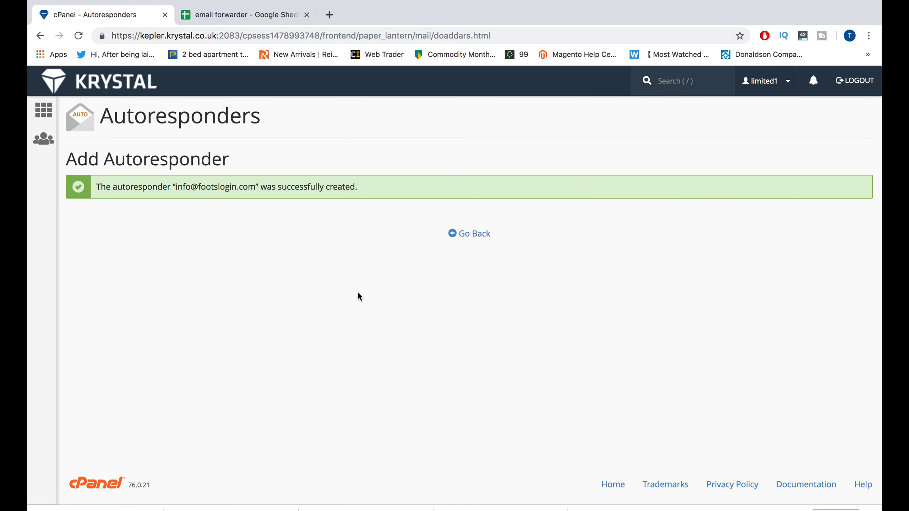
Step: Return to the autoresponder list, open the "greetings" autoresponder to review its editable settings, and go back without changing anything
left_click(479, 235)
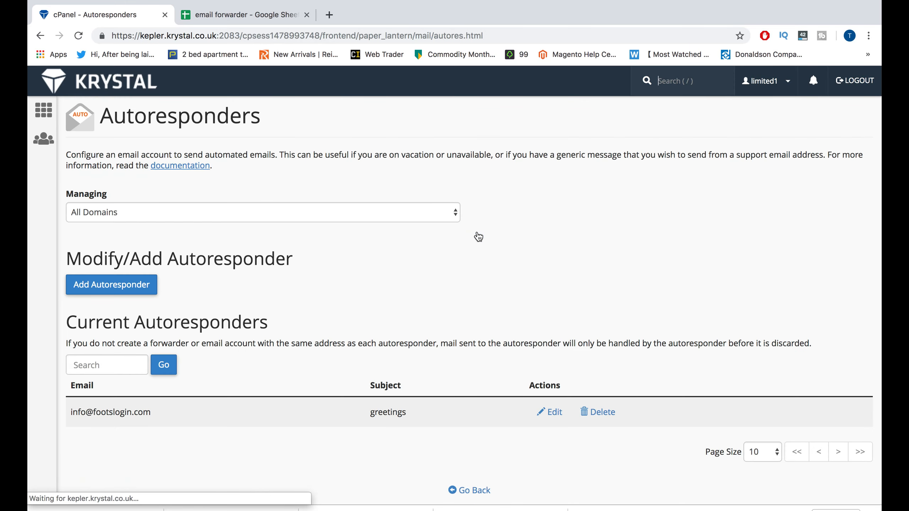
scroll(308, 323, "down", 2)
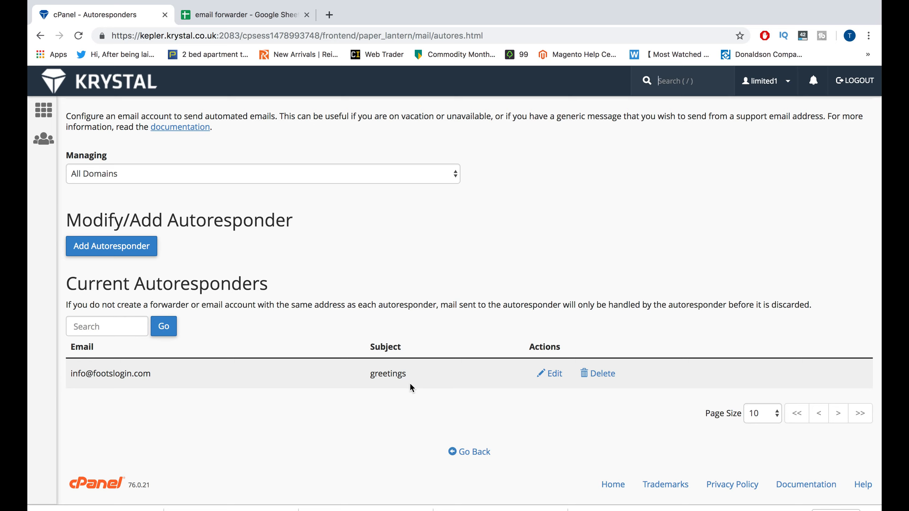
left_click(554, 376)
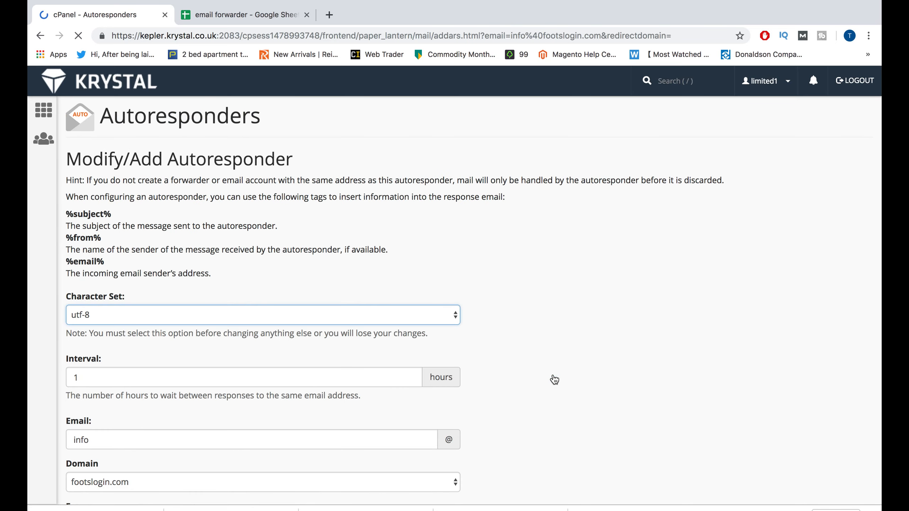
scroll(158, 298, "down", 5)
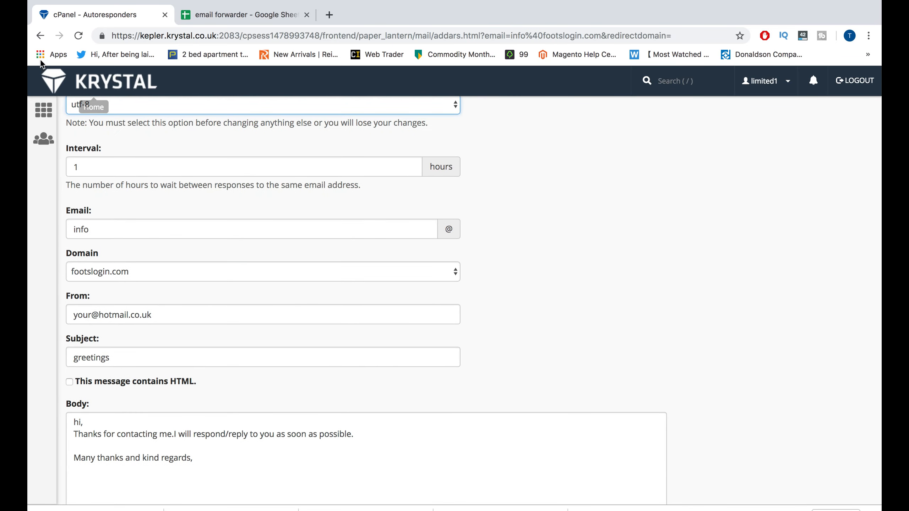
left_click(40, 36)
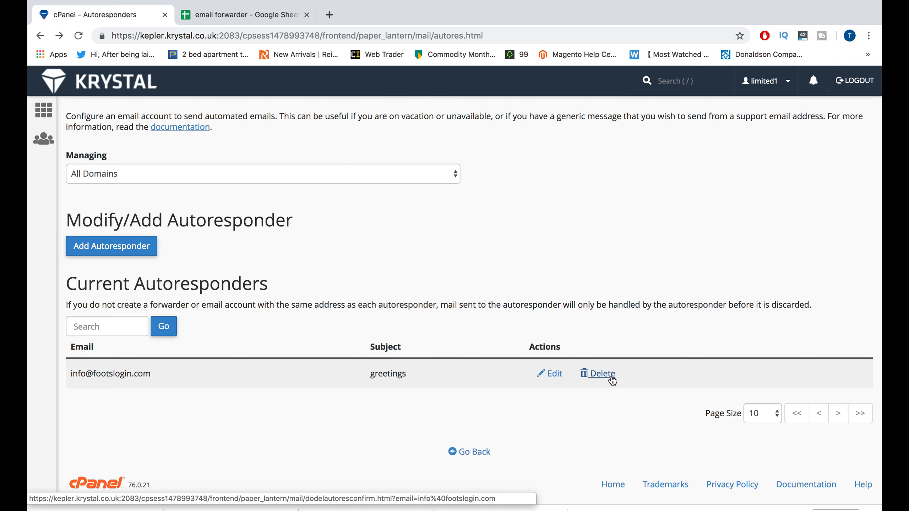
Step: Delete the "greetings" autoresponder, confirm the deletion and return to the autoresponder list
left_click(608, 376)
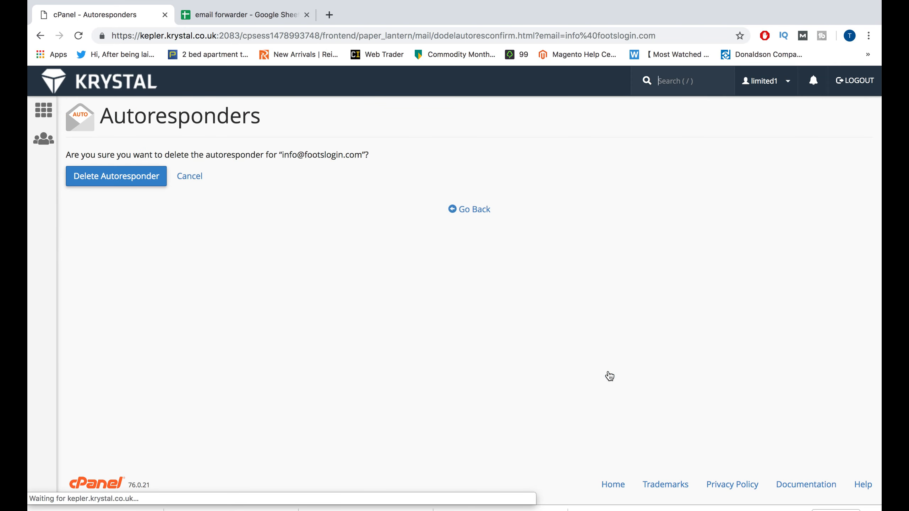
left_click(123, 176)
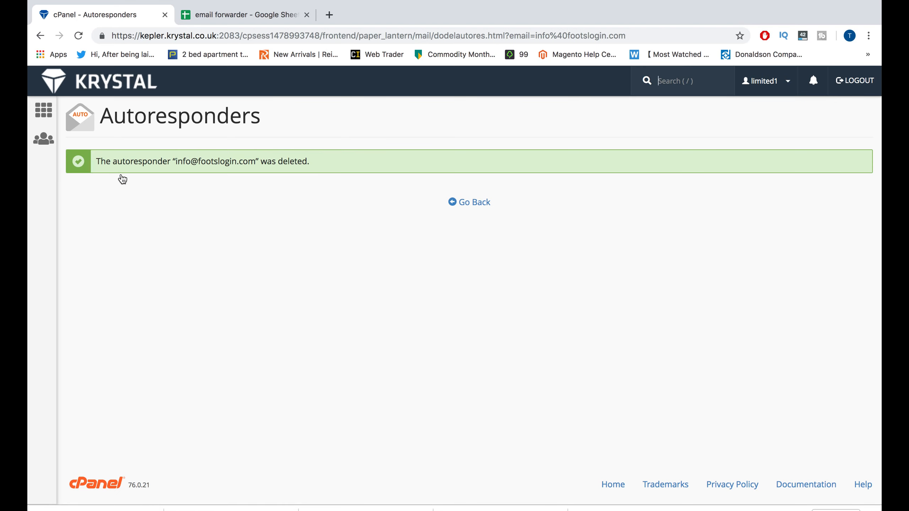
left_click(478, 207)
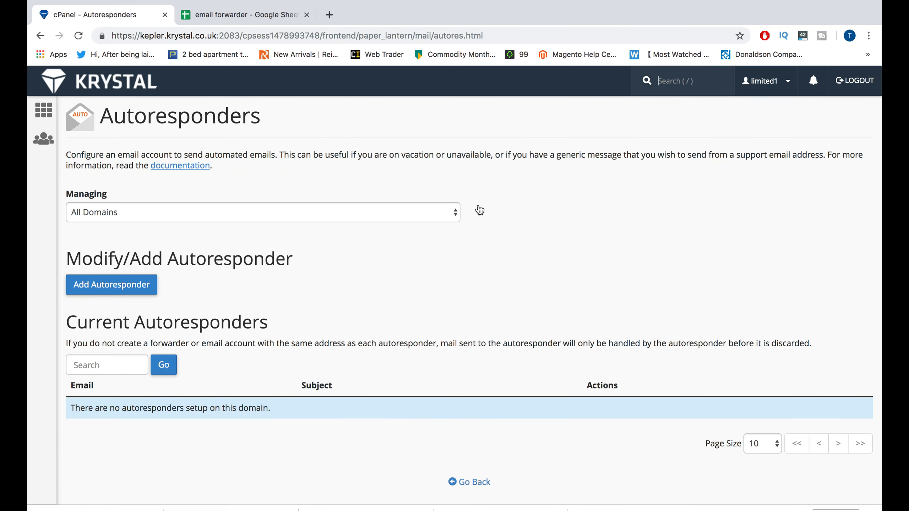